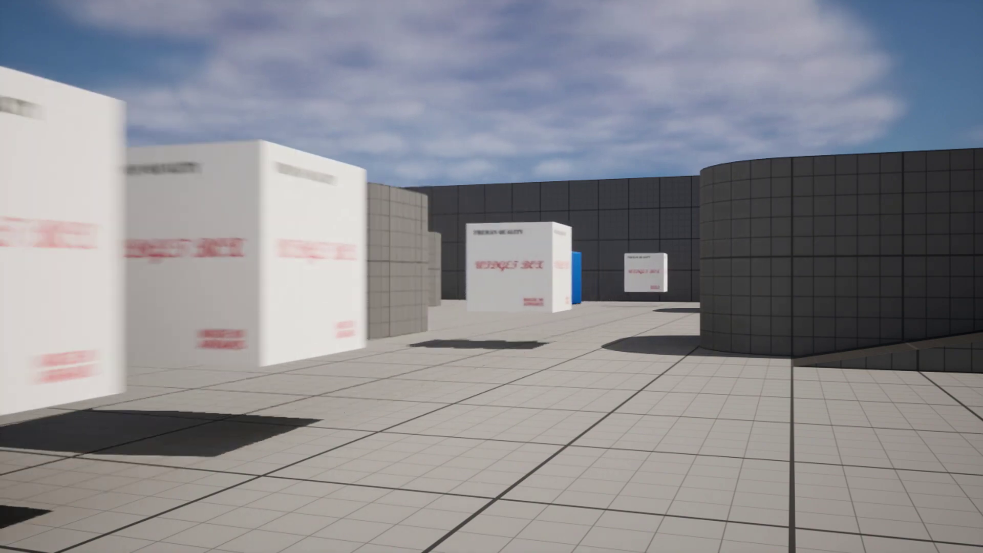
Step: Stop the Play In Editor session with Esc to return to the FirstPersonMap editor
key("Escape")
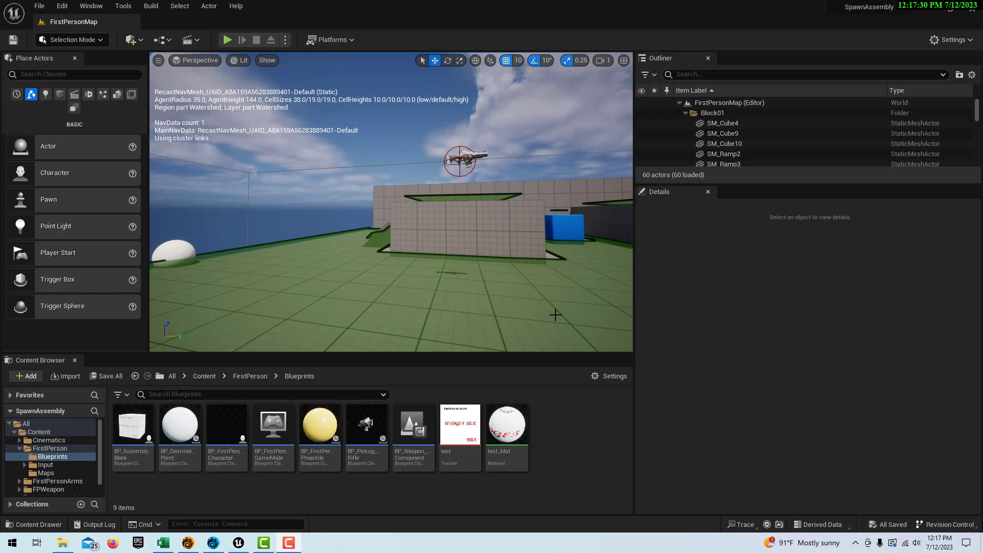
left_click(229, 40)
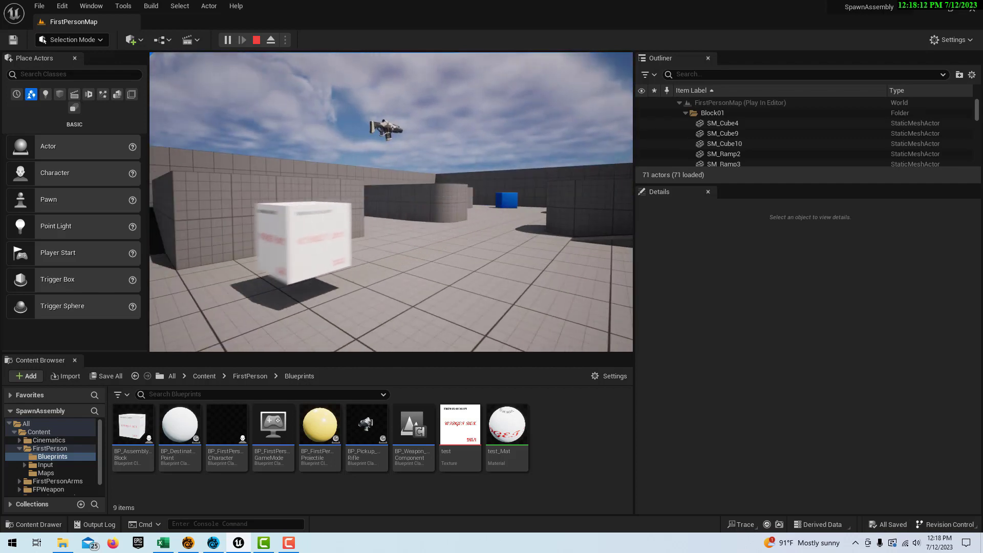
key("Escape")
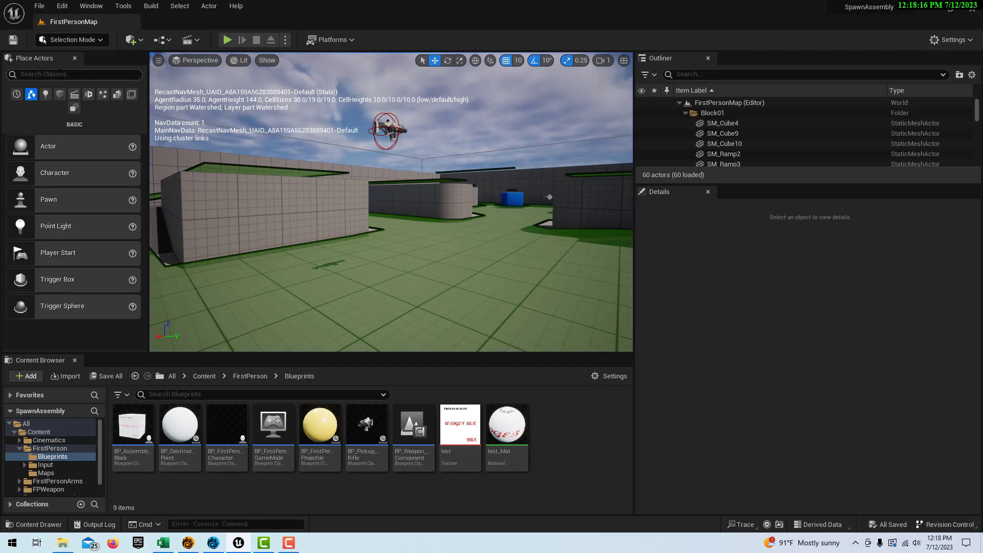
Step: Find 'camera' in Place Actors and drop a Cine Camera Actor into the level
left_click(61, 74)
type("c")
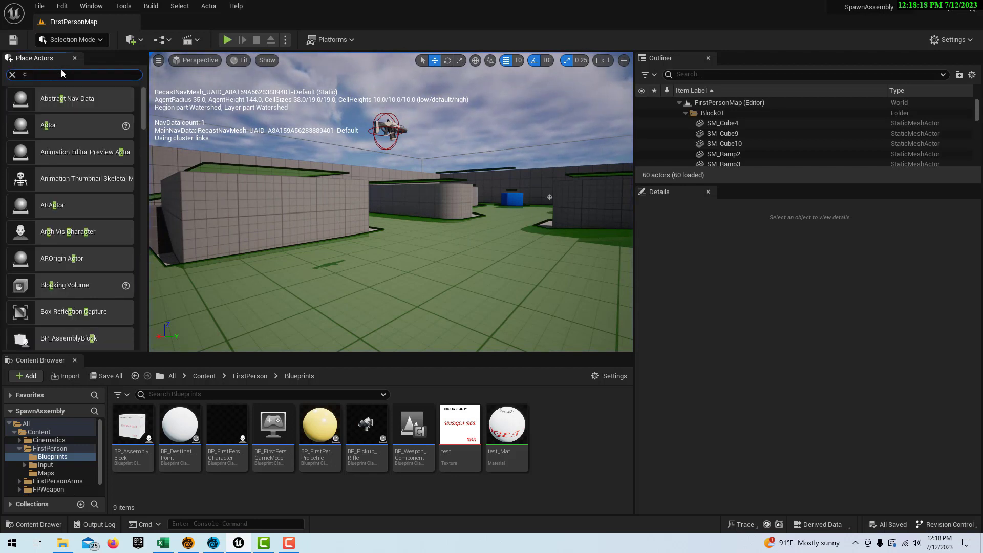
type("amera")
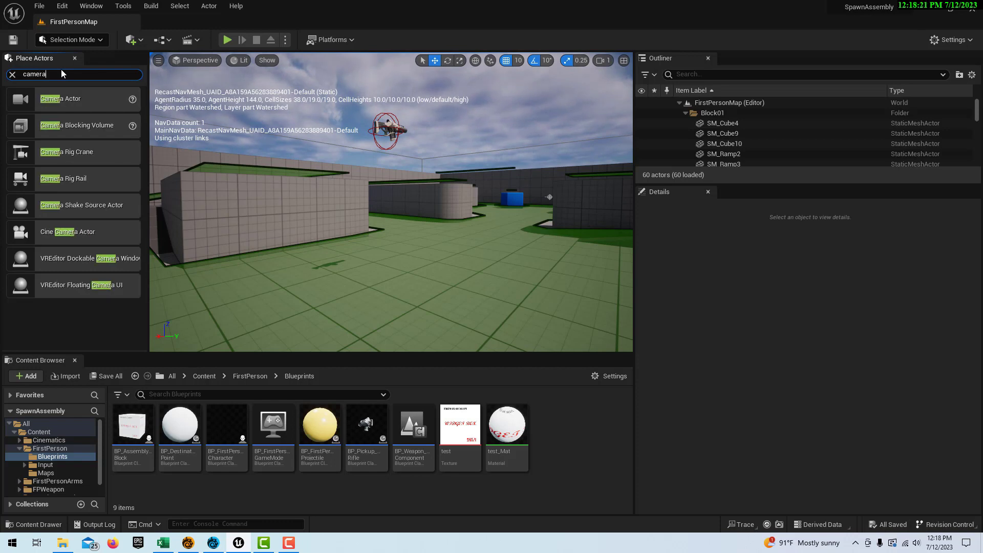
left_click_drag(76, 232, 457, 235)
scroll(457, 235, "down", 3)
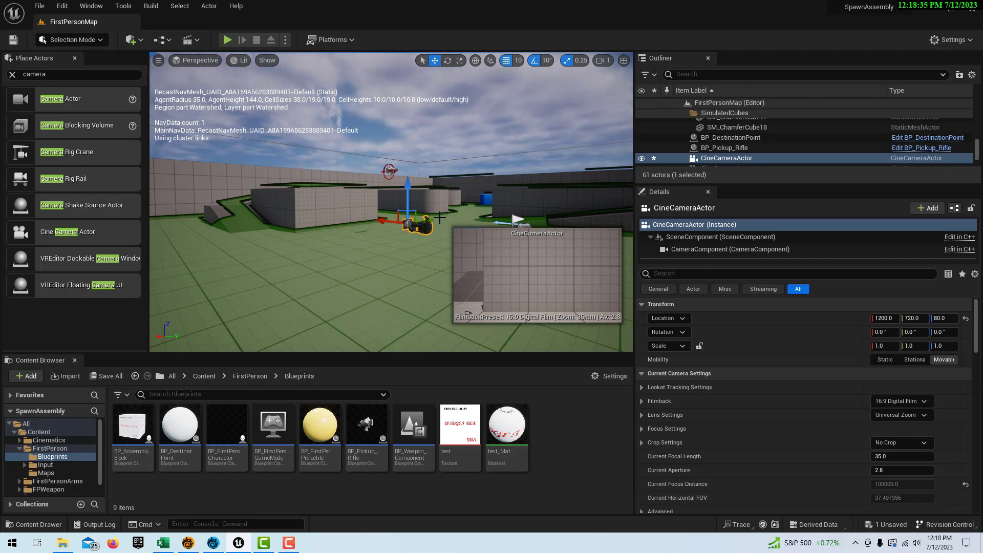
Step: Rotate the camera about 70° and set aperture 22 and focal length about 19.95 mm
key("e")
left_click_drag(440, 228, 393, 234)
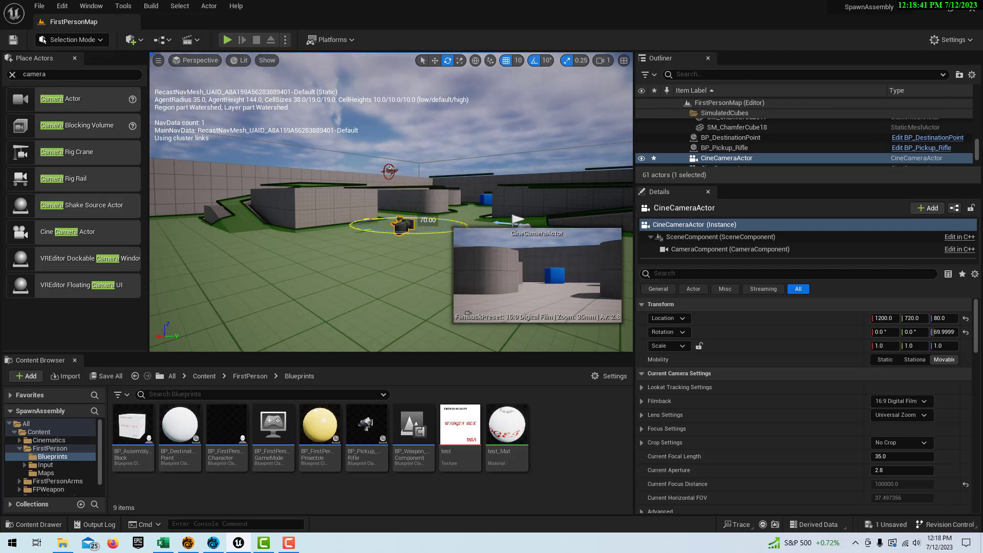
left_click_drag(394, 234, 393, 233)
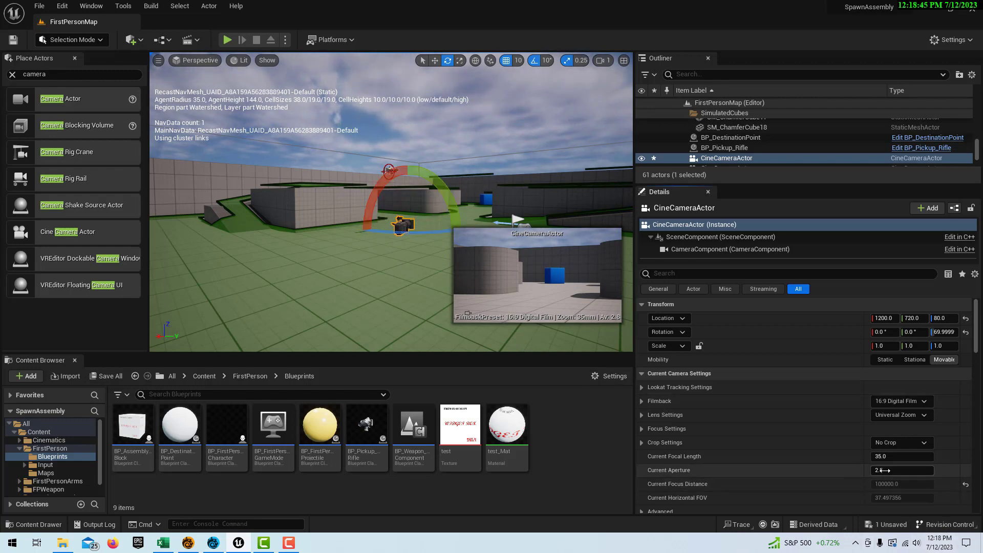
left_click_drag(901, 470, 962, 470)
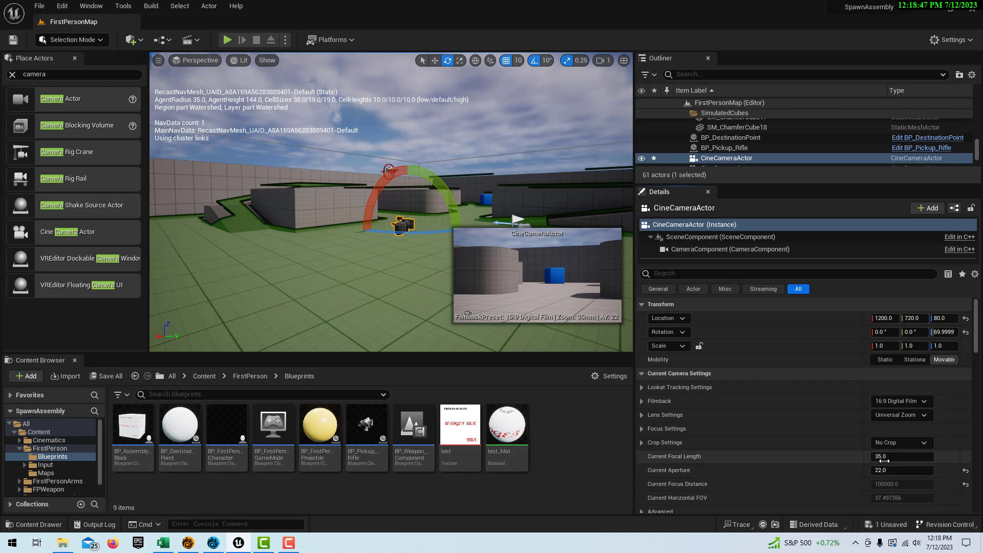
mouse_move(882, 457)
left_mouse_down()
mouse_move(858, 456)
mouse_move(878, 456)
left_mouse_up()
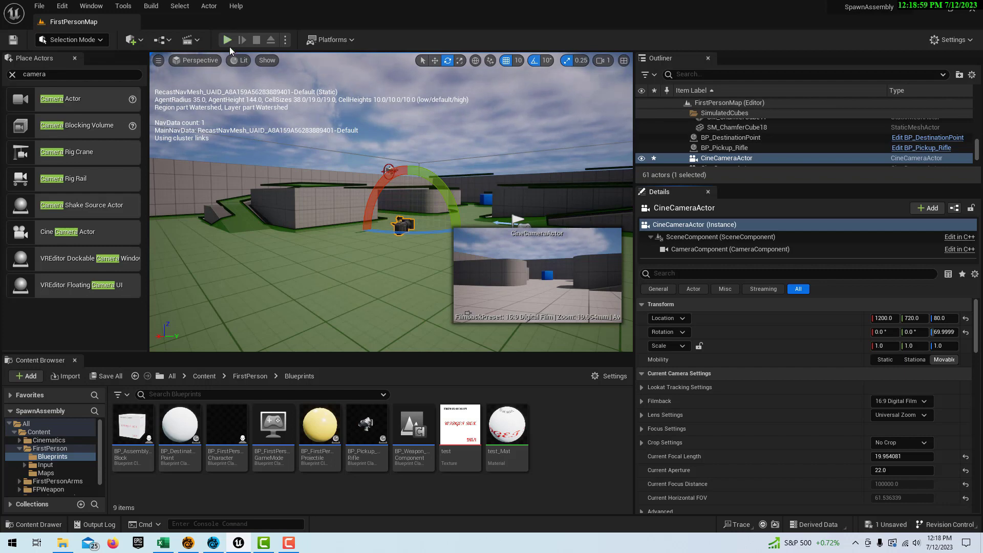
left_click(227, 40)
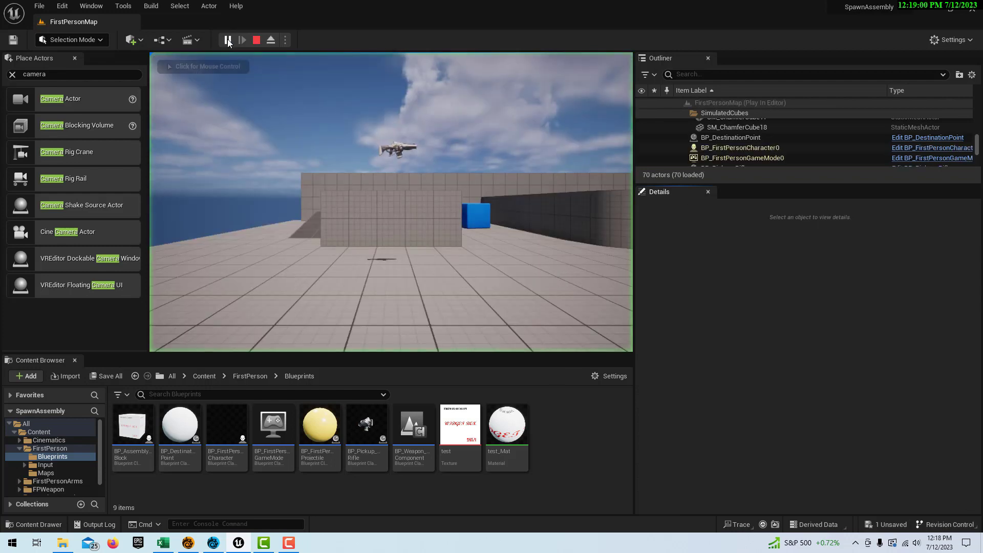
left_click(408, 267)
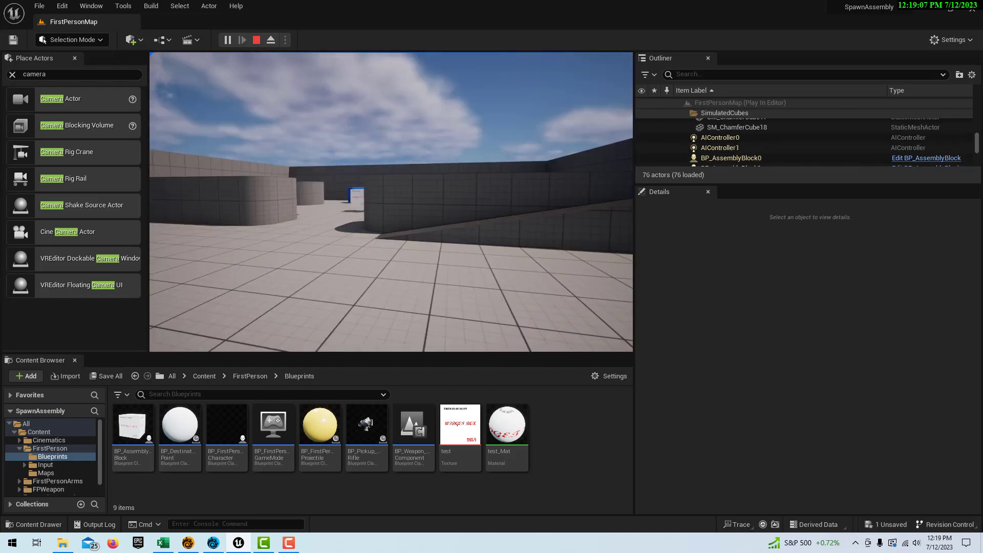
key("Escape")
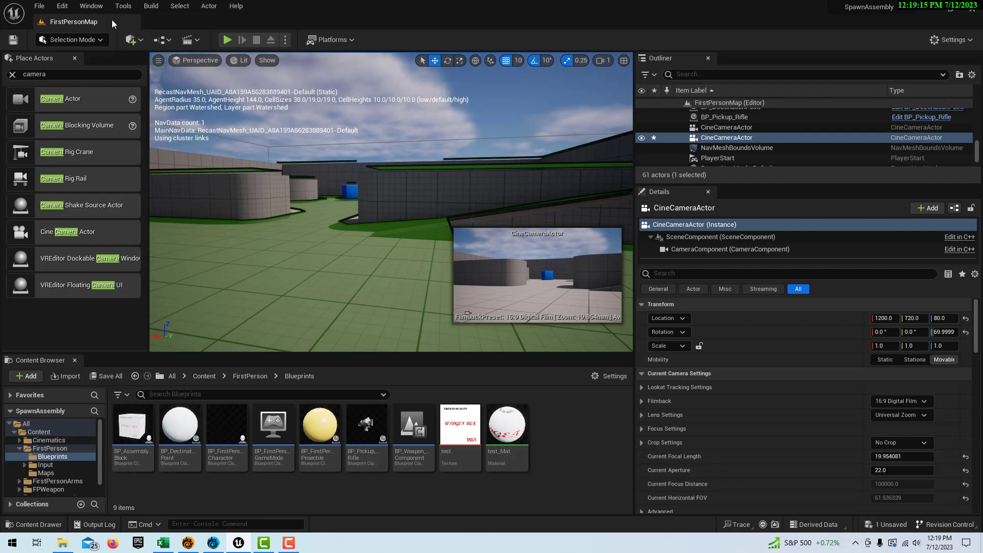
Step: Open Take Recorder from Window > Cinematics
left_click(91, 5)
mouse_move(128, 34)
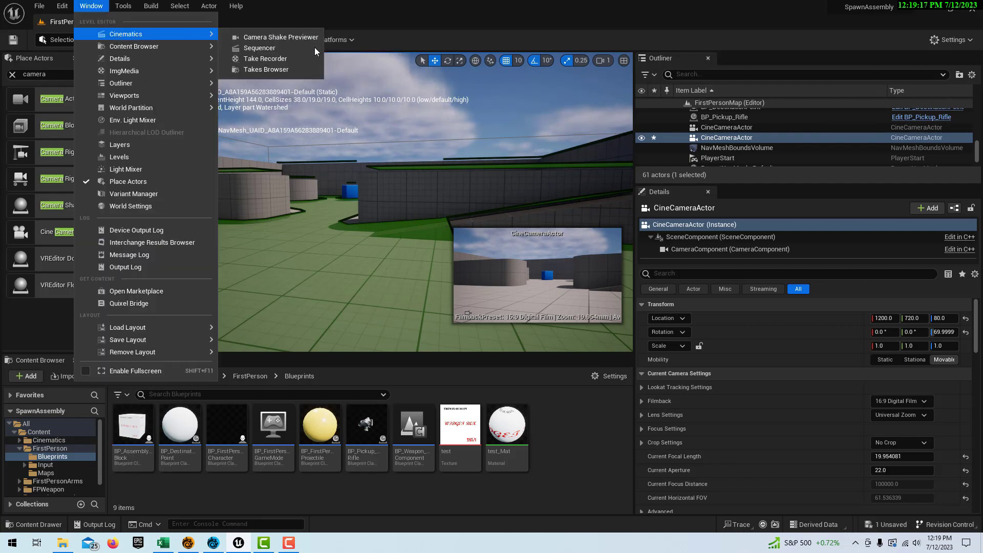
left_click(302, 59)
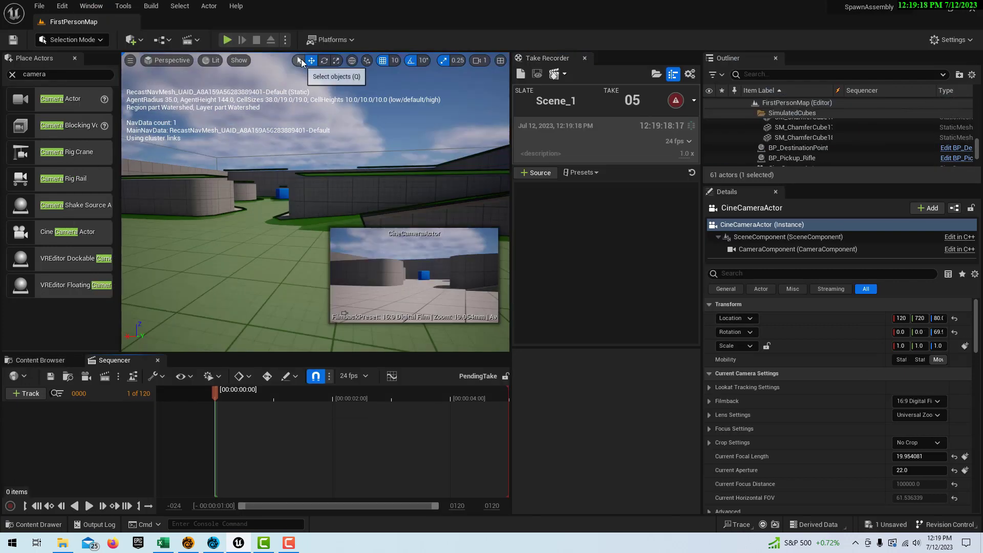
Step: Add the CineCameraActor as a From Actor source for Scene_1 and start Play In Editor
left_click(531, 174)
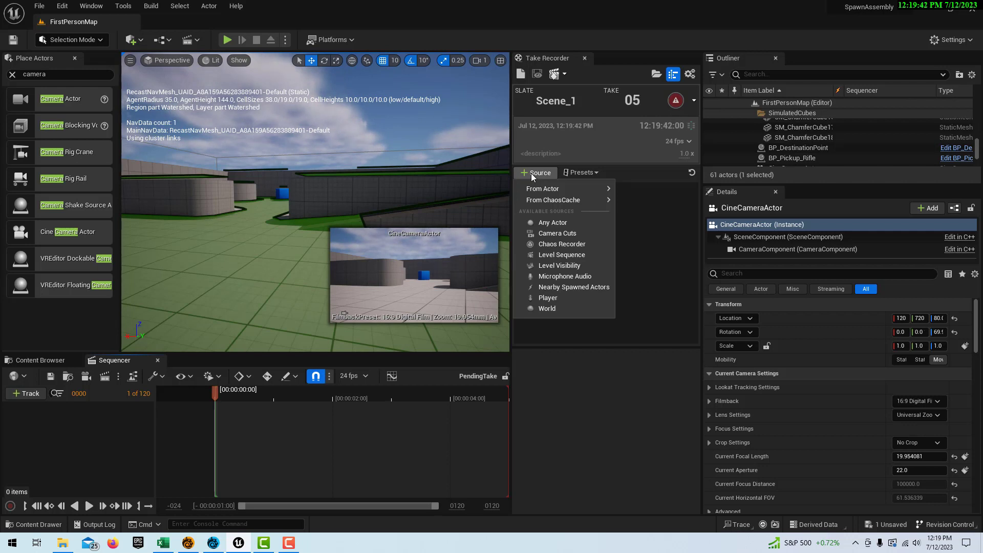
mouse_move(544, 191)
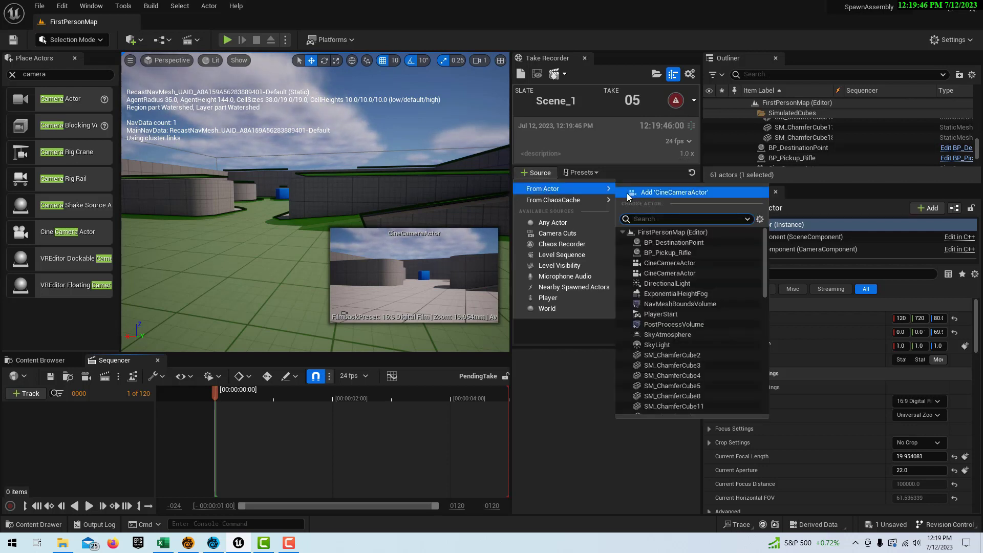
left_click(665, 265)
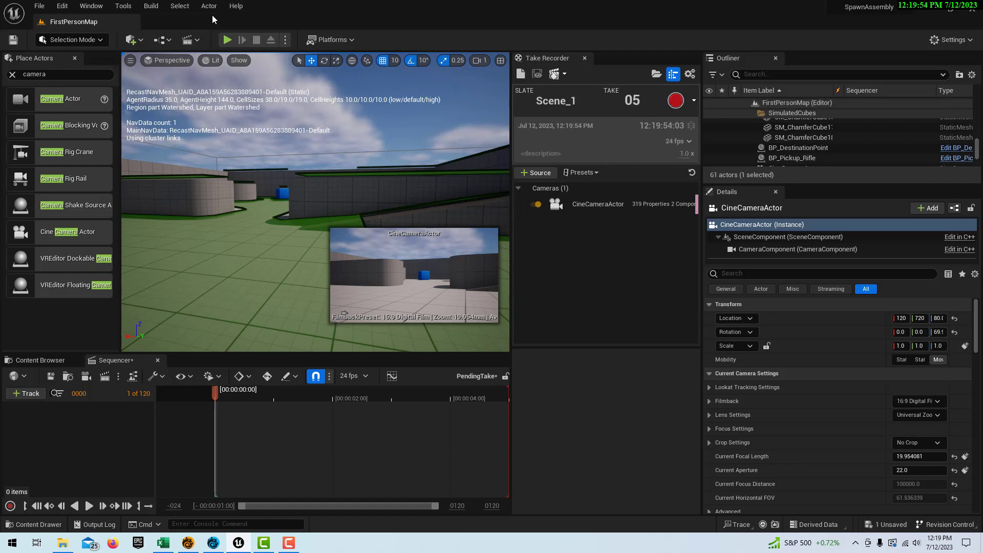
left_click(229, 41)
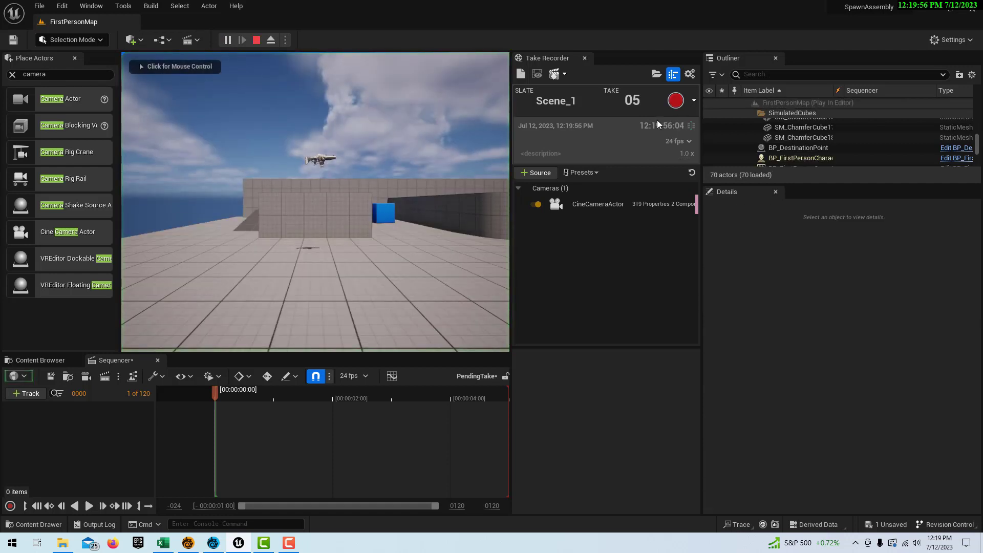
Step: Start recording take 05 of Scene_1 in Take Recorder
left_click(677, 101)
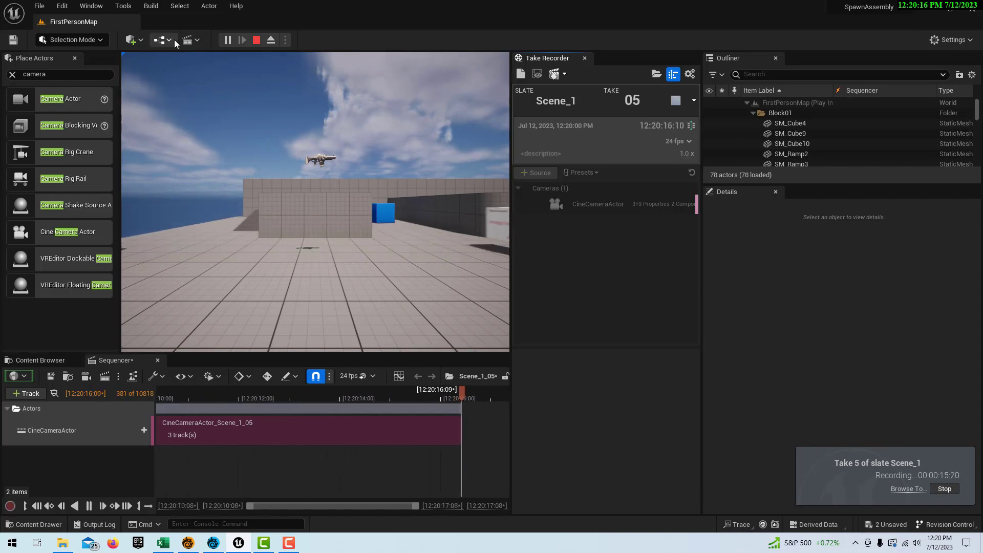
Step: Stop playing to finish the take, close Place Actors, and pilot the first CineCameraActor
left_click(256, 40)
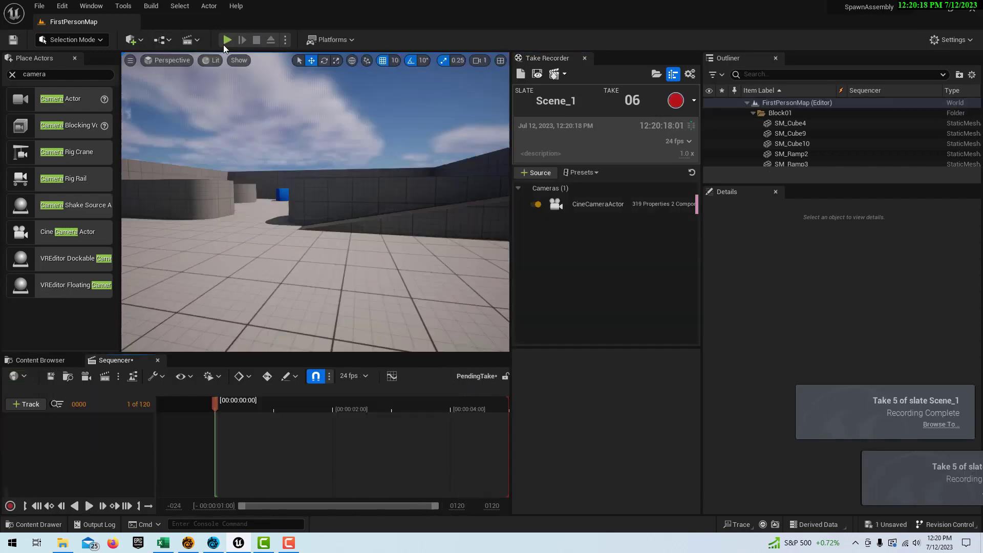
left_click(76, 58)
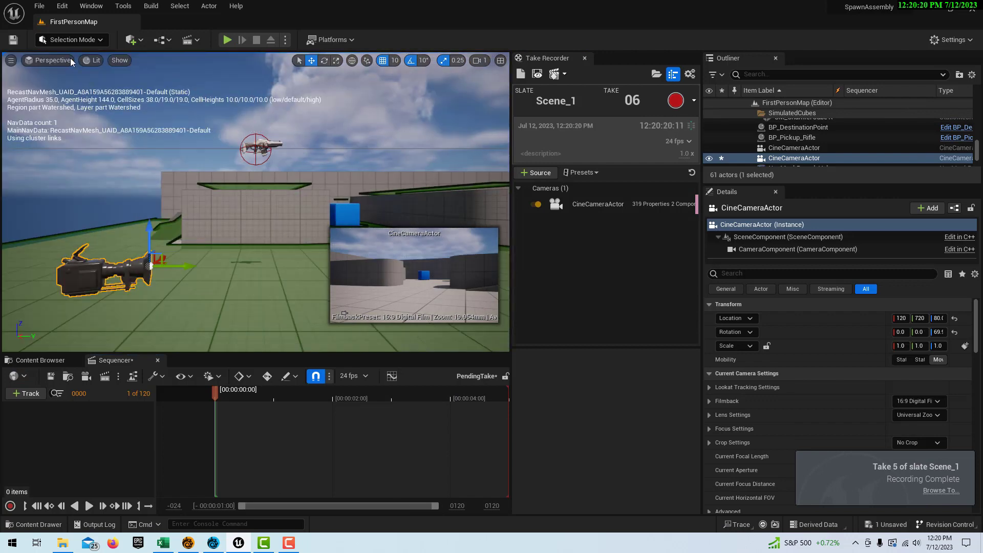
left_click(50, 63)
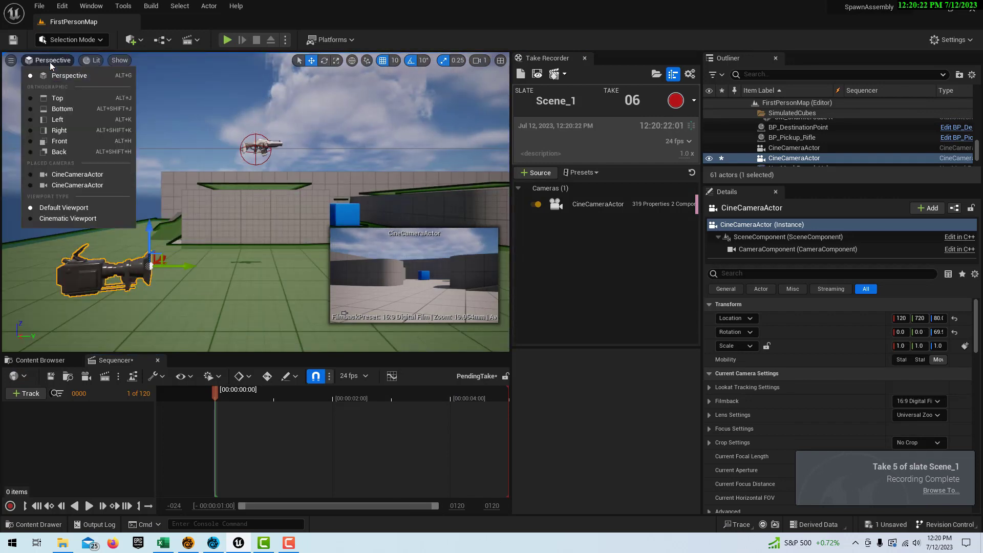
left_click(57, 174)
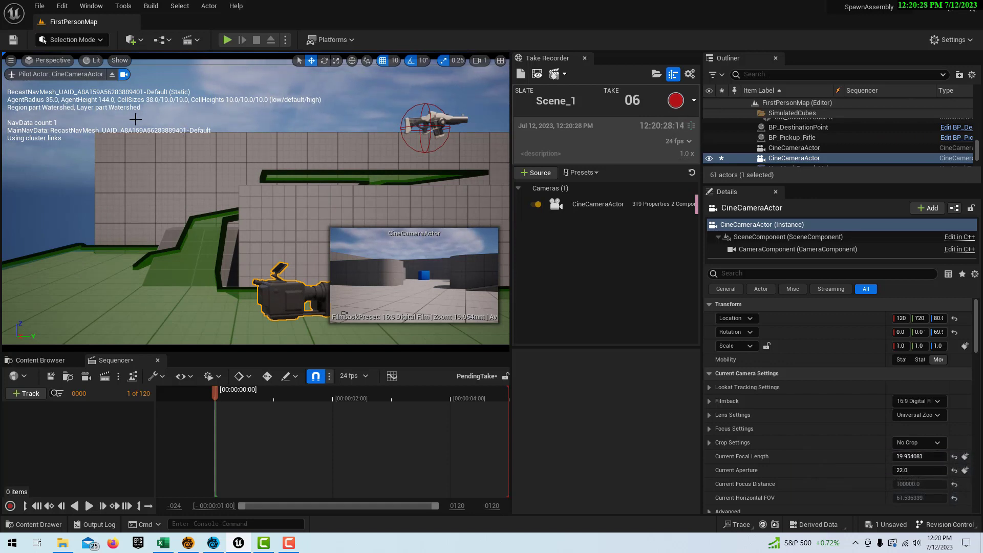
Step: Switch the viewport to the second CineCameraActor and show the Content Browser
left_click(48, 62)
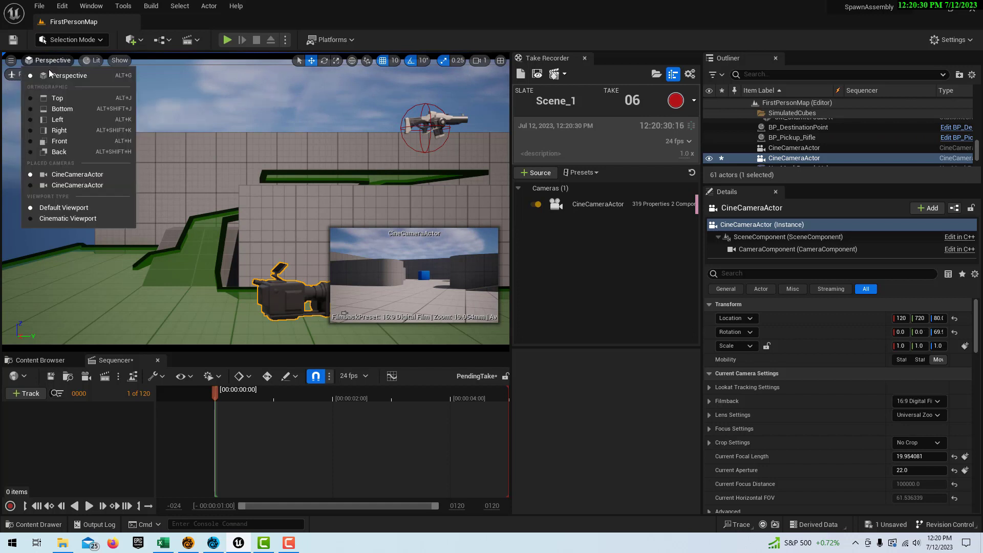
left_click(32, 186)
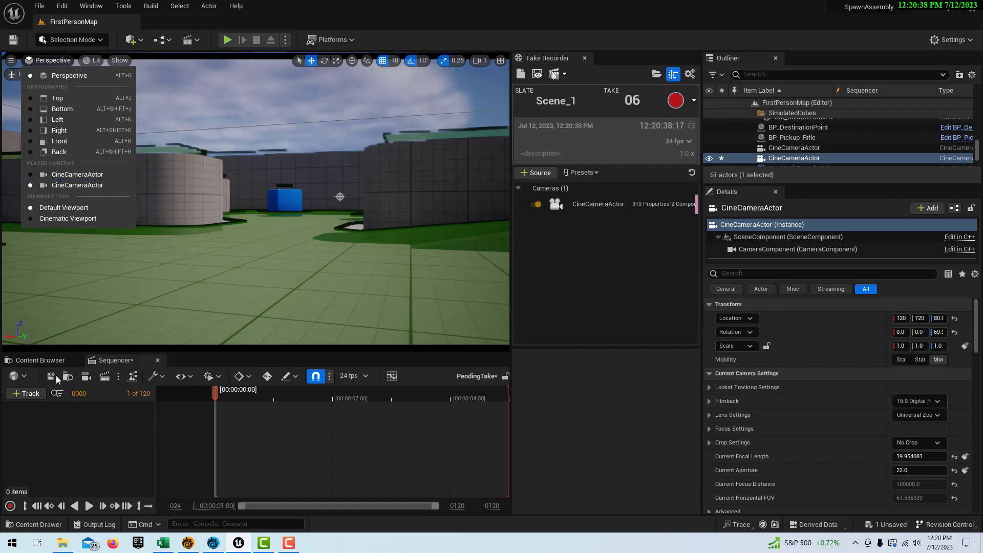
left_click(41, 360)
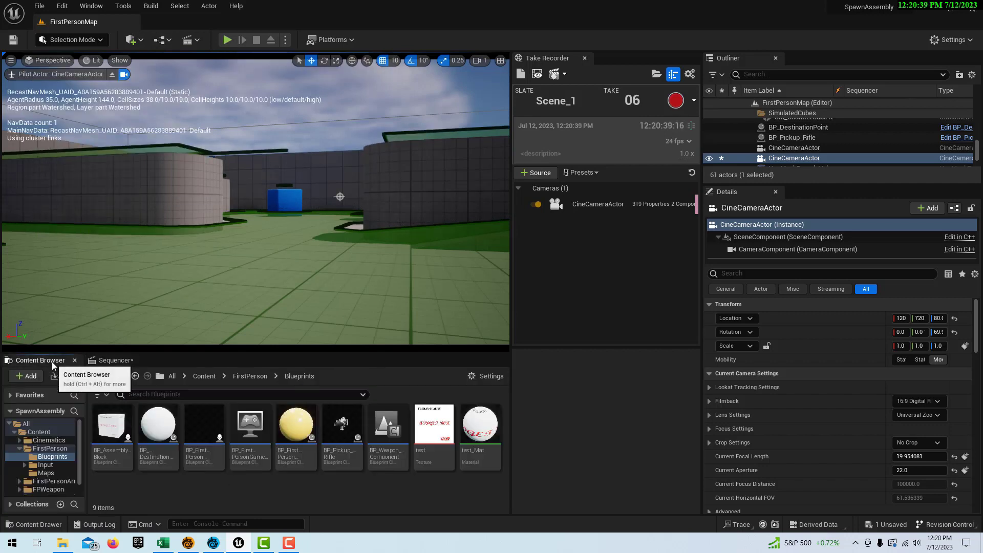
Step: Open Scene_1_05 from Cinematics > Takes > 2023-07-12 and play it to frame 420
left_click(49, 440)
double_click(111, 423)
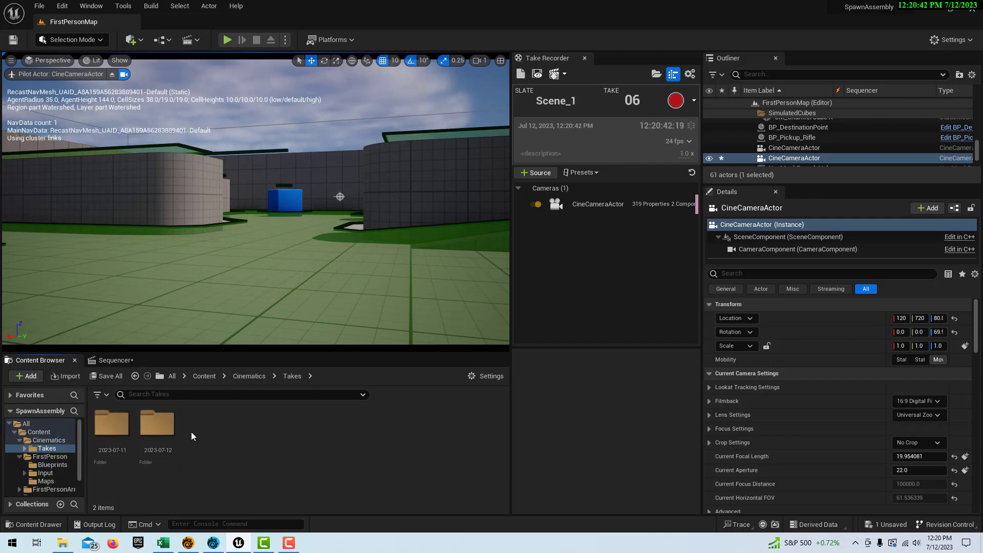
double_click(160, 428)
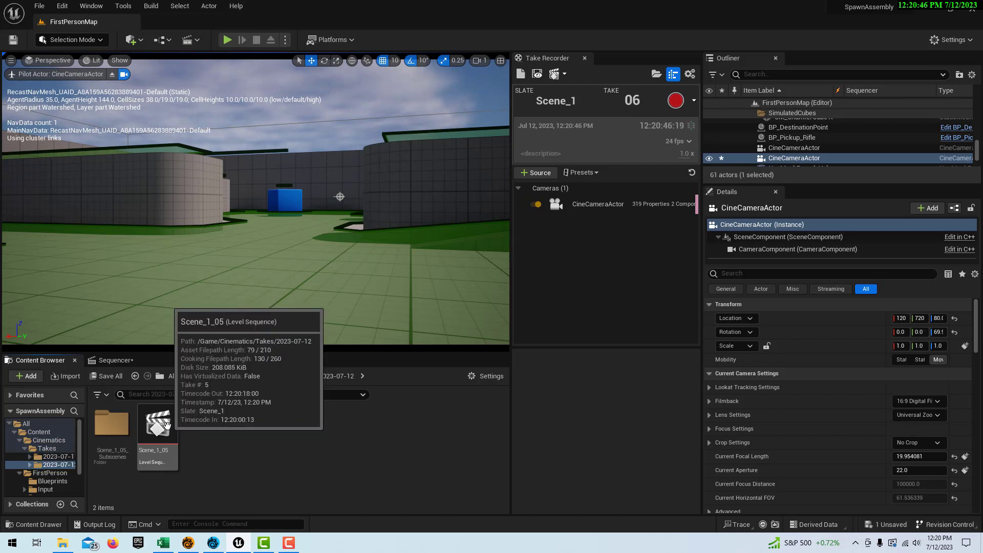
double_click(167, 424)
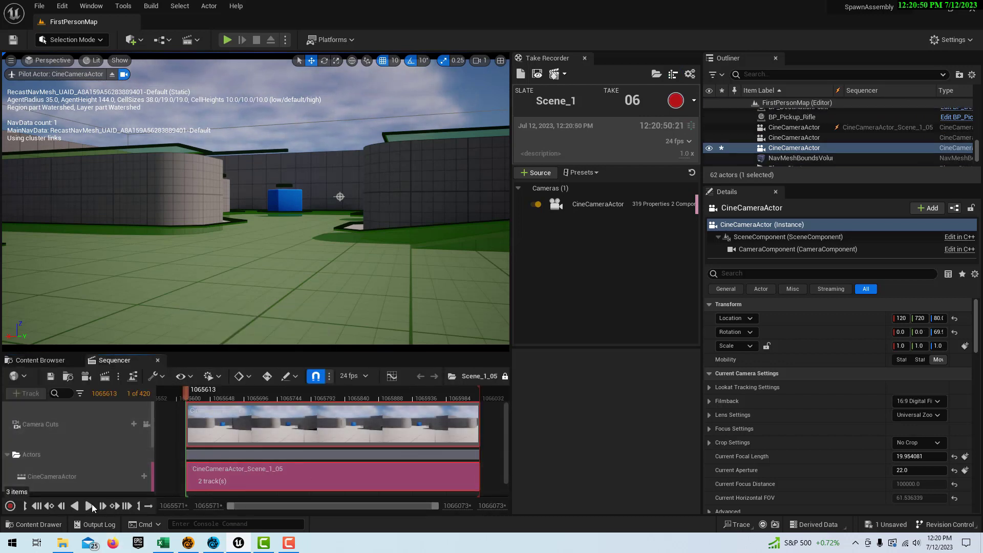
left_click(87, 506)
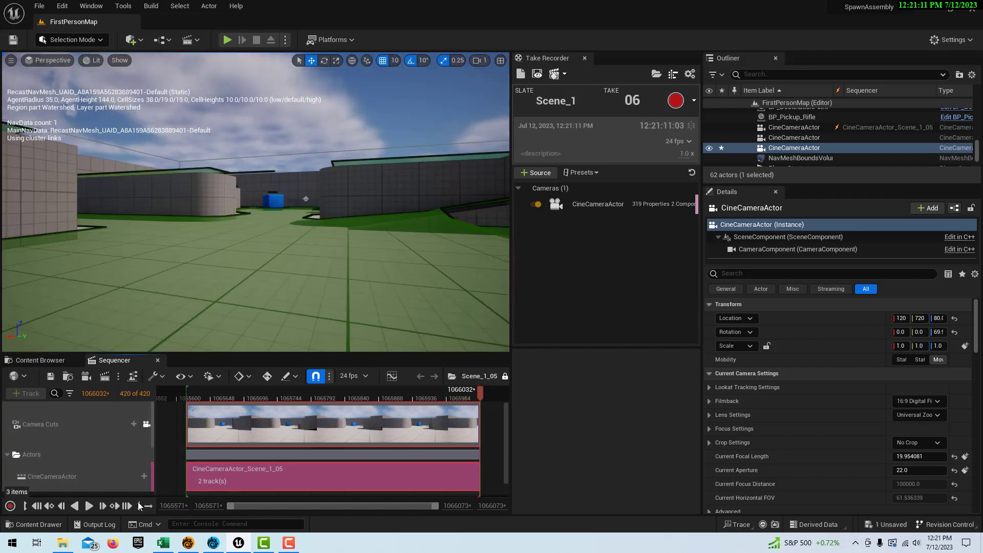
Step: Replay Scene_1_05 from the first frame while viewing through the third CineCameraActor
left_click(41, 505)
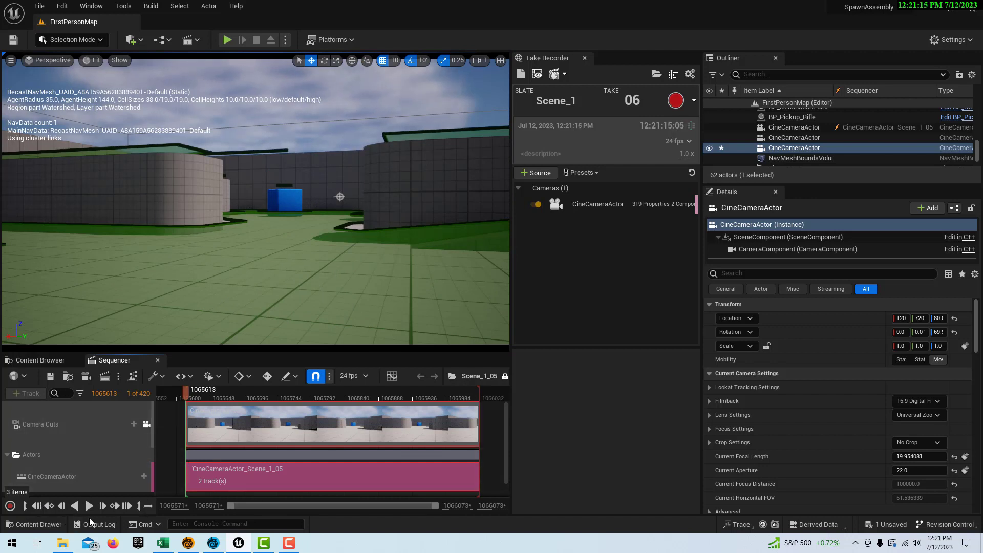
left_click(30, 59)
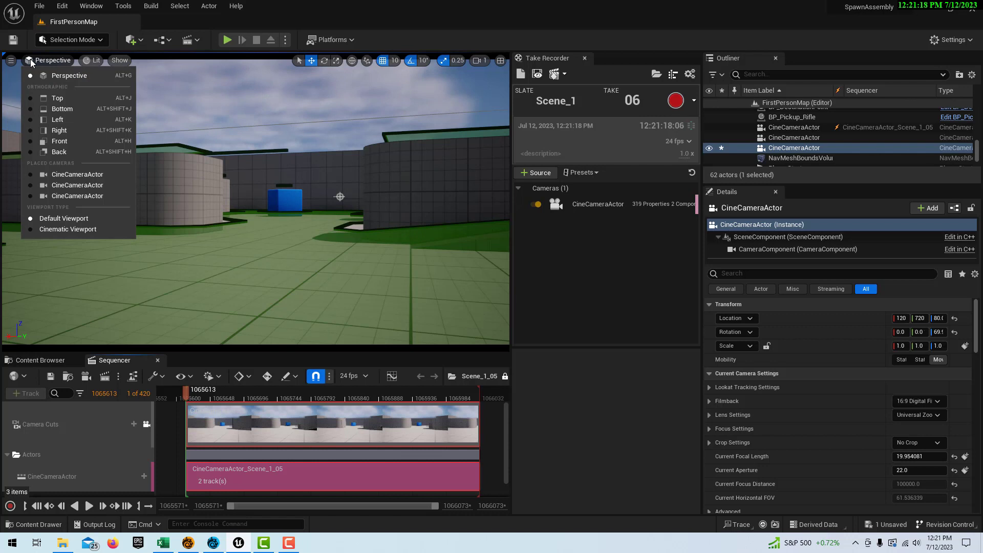
left_click(35, 197)
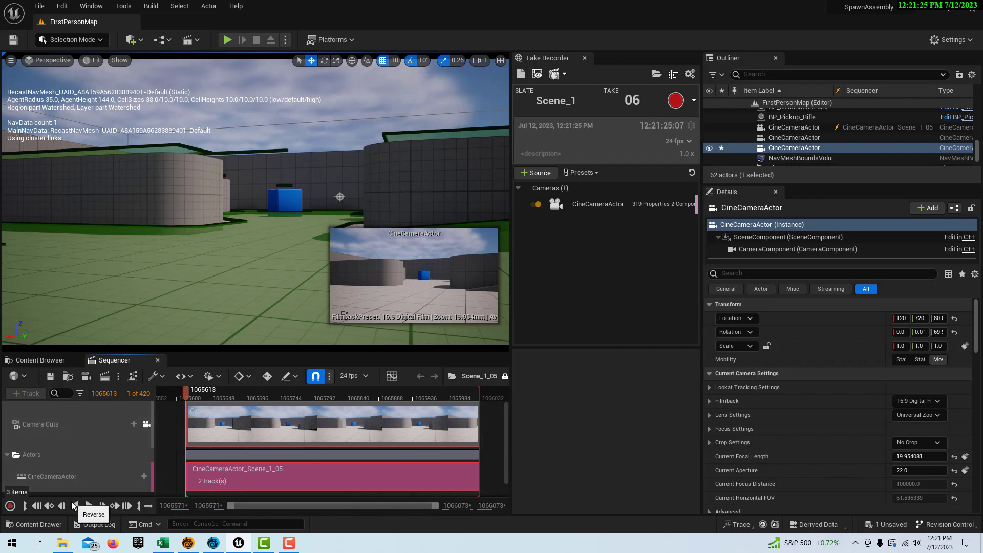
left_click(88, 506)
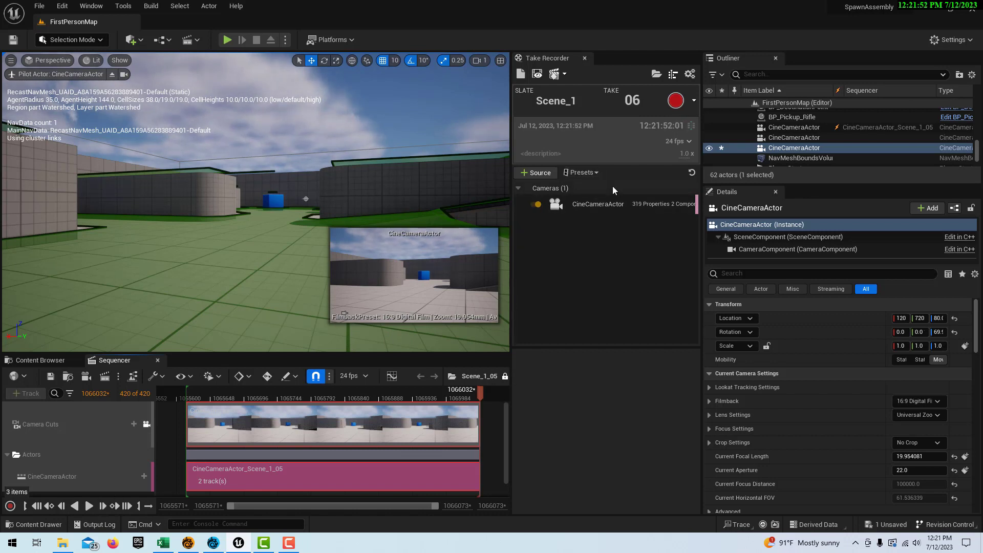
Step: Add Nearby Spawned Actors as a Take Recorder source, widen the panel, and start Play
left_click(536, 173)
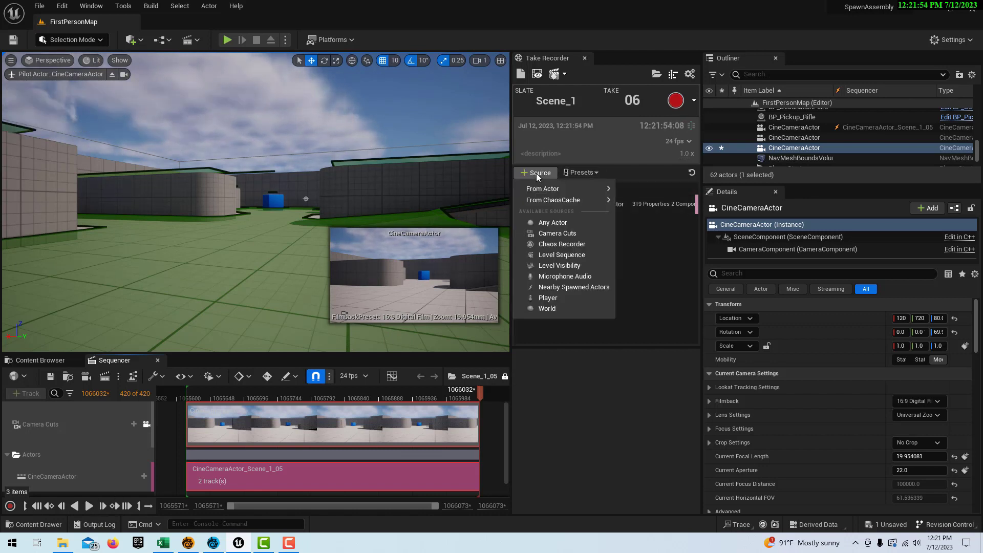
left_click(571, 287)
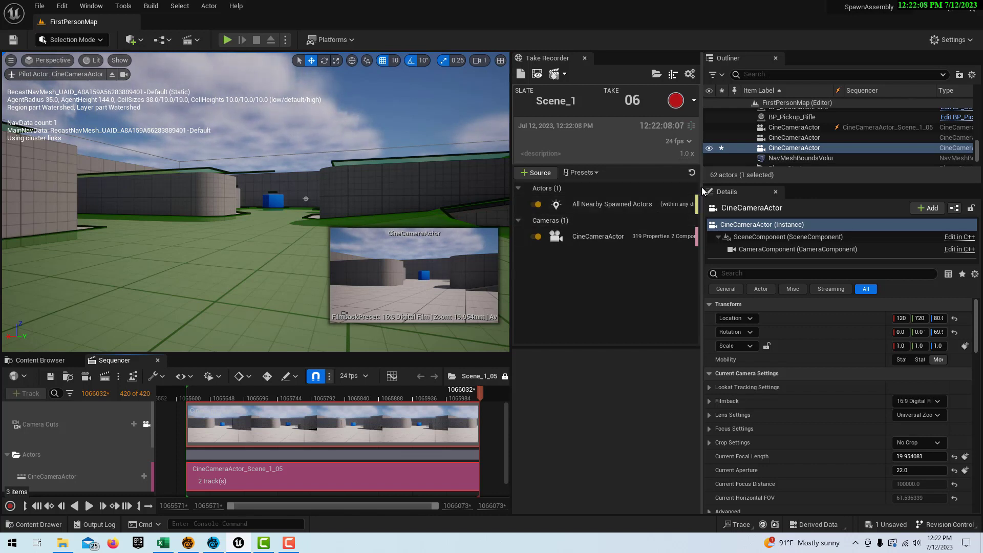
left_click_drag(702, 187, 766, 201)
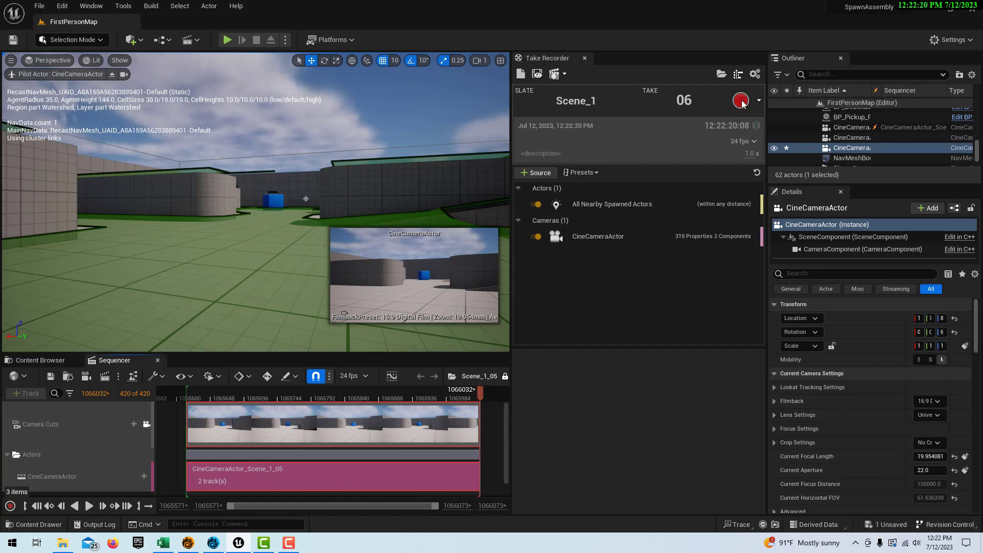
left_click(226, 42)
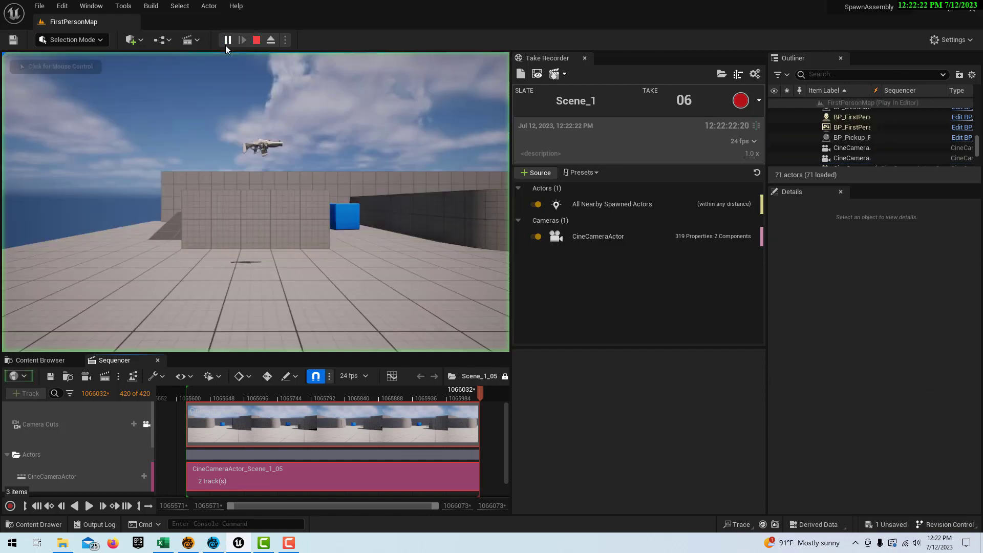
Step: Record take 06 of Scene_1 while BP_AssemblyBlock cubes spawn, then stop recording
left_click(744, 101)
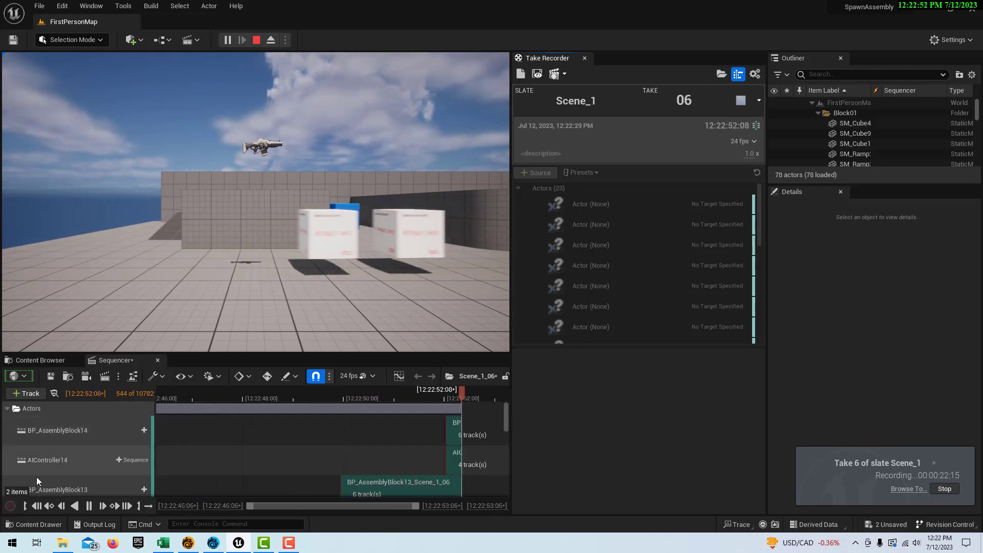
left_click(12, 505)
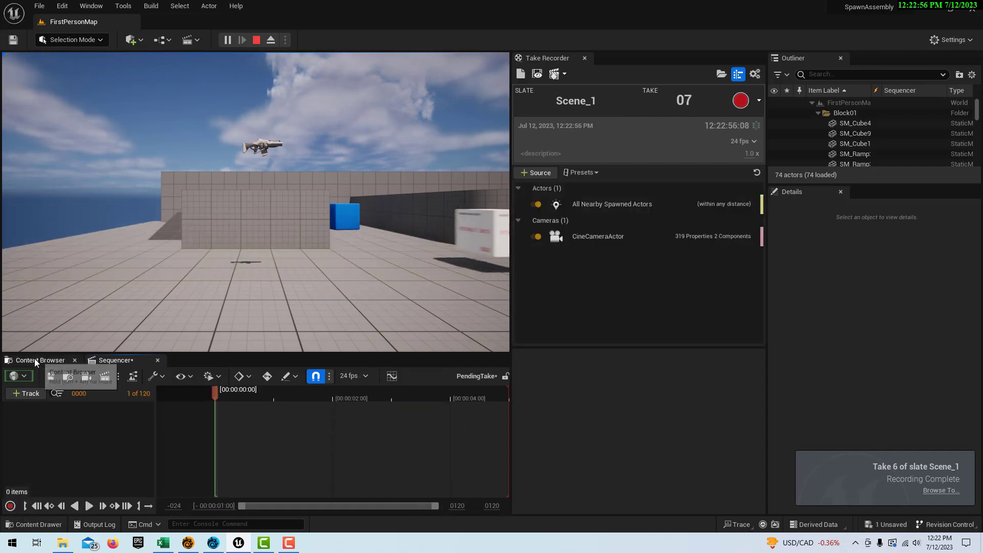
Step: Open the Scene_1_06 take from the takes folder and play it in Sequencer
left_click(35, 360)
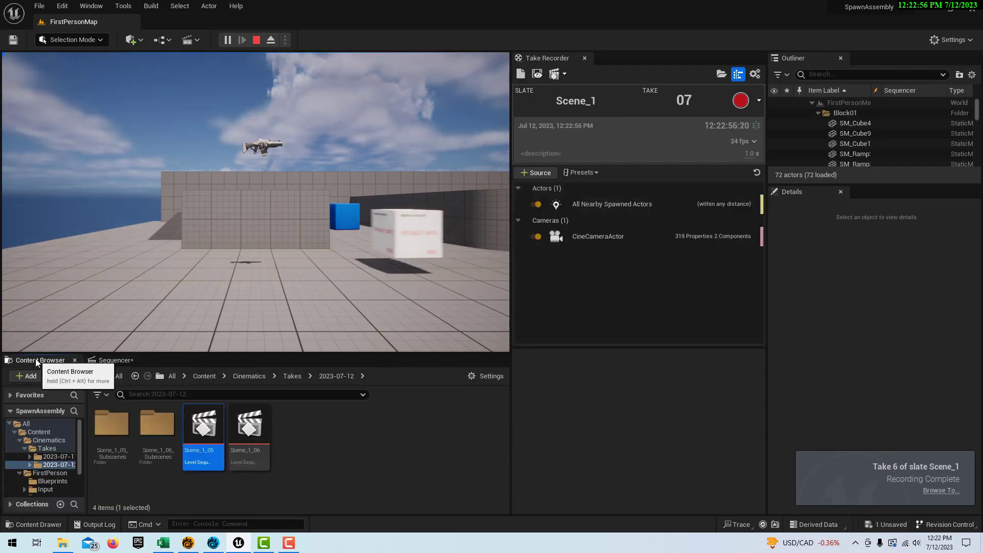
double_click(248, 435)
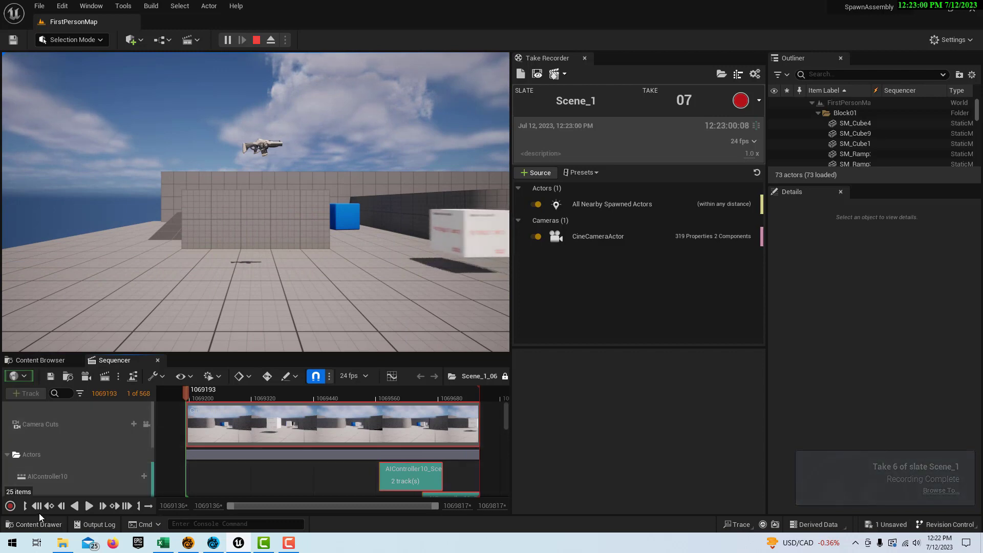
left_click(89, 506)
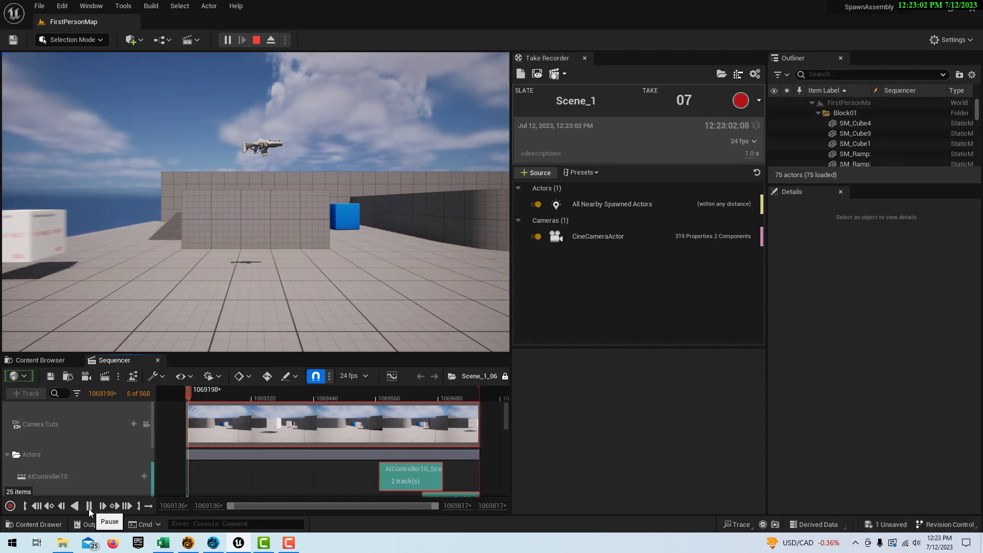